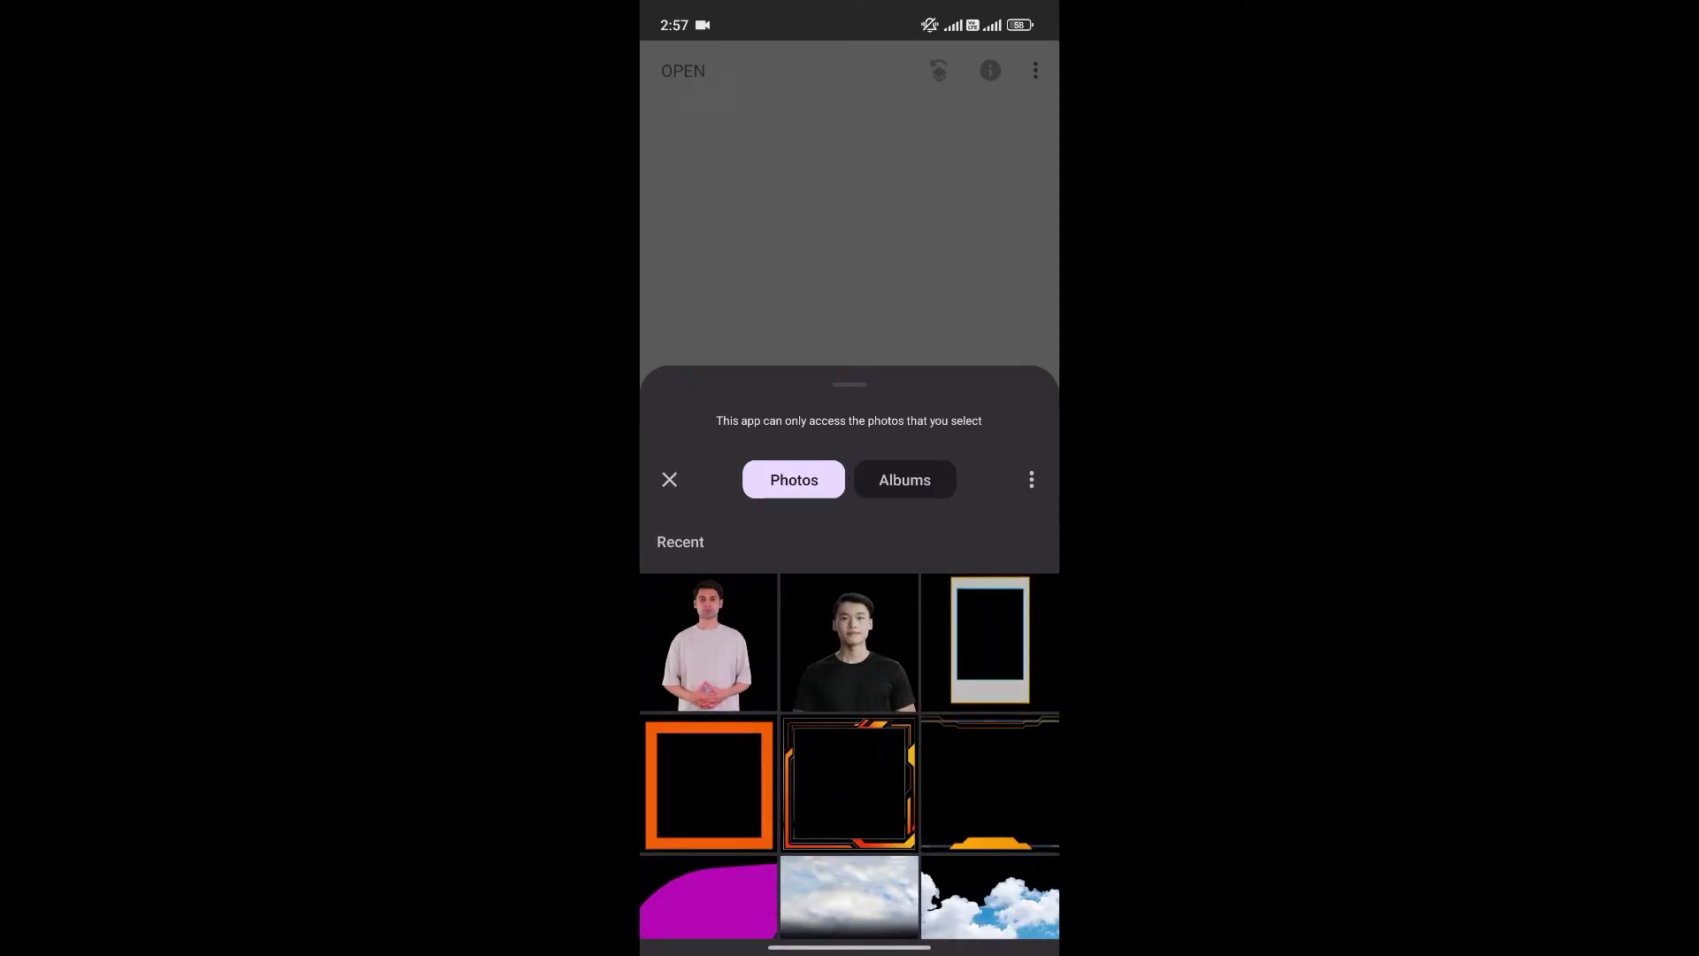
- Open the first photo of the man in the light T-shirt
{"action": "left_click", "coordinate": [723, 668]}
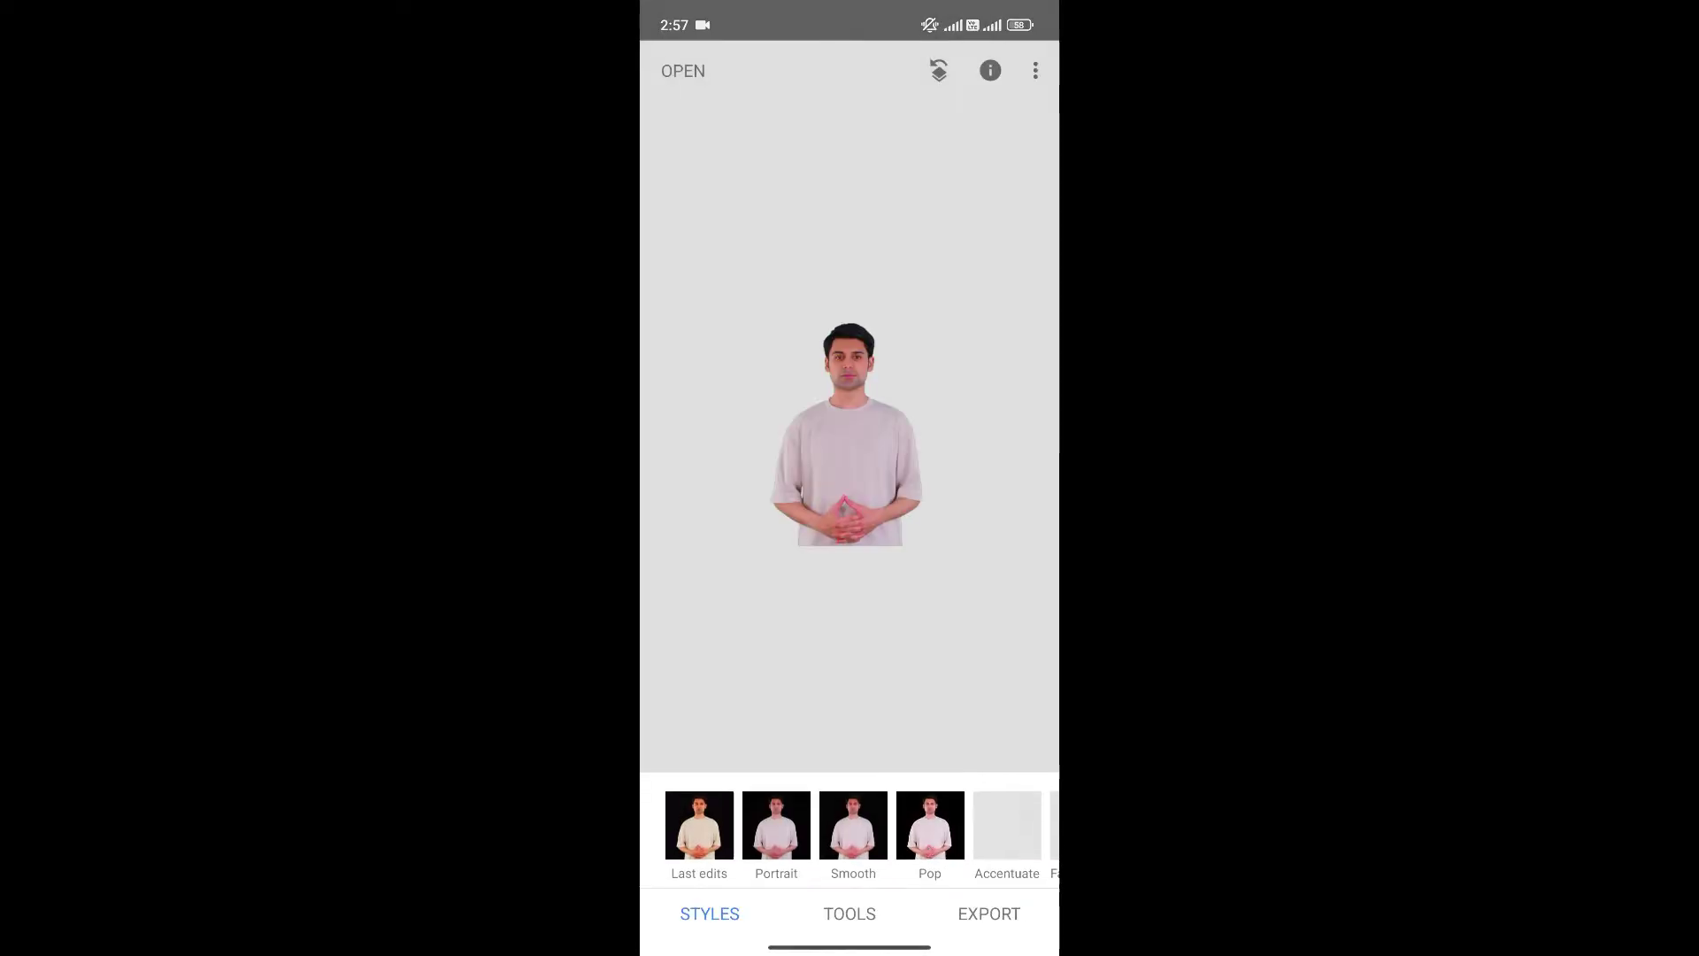
{"action": "scroll", "coordinate": [861, 465], "scroll_direction": "up", "scroll_amount": 5}
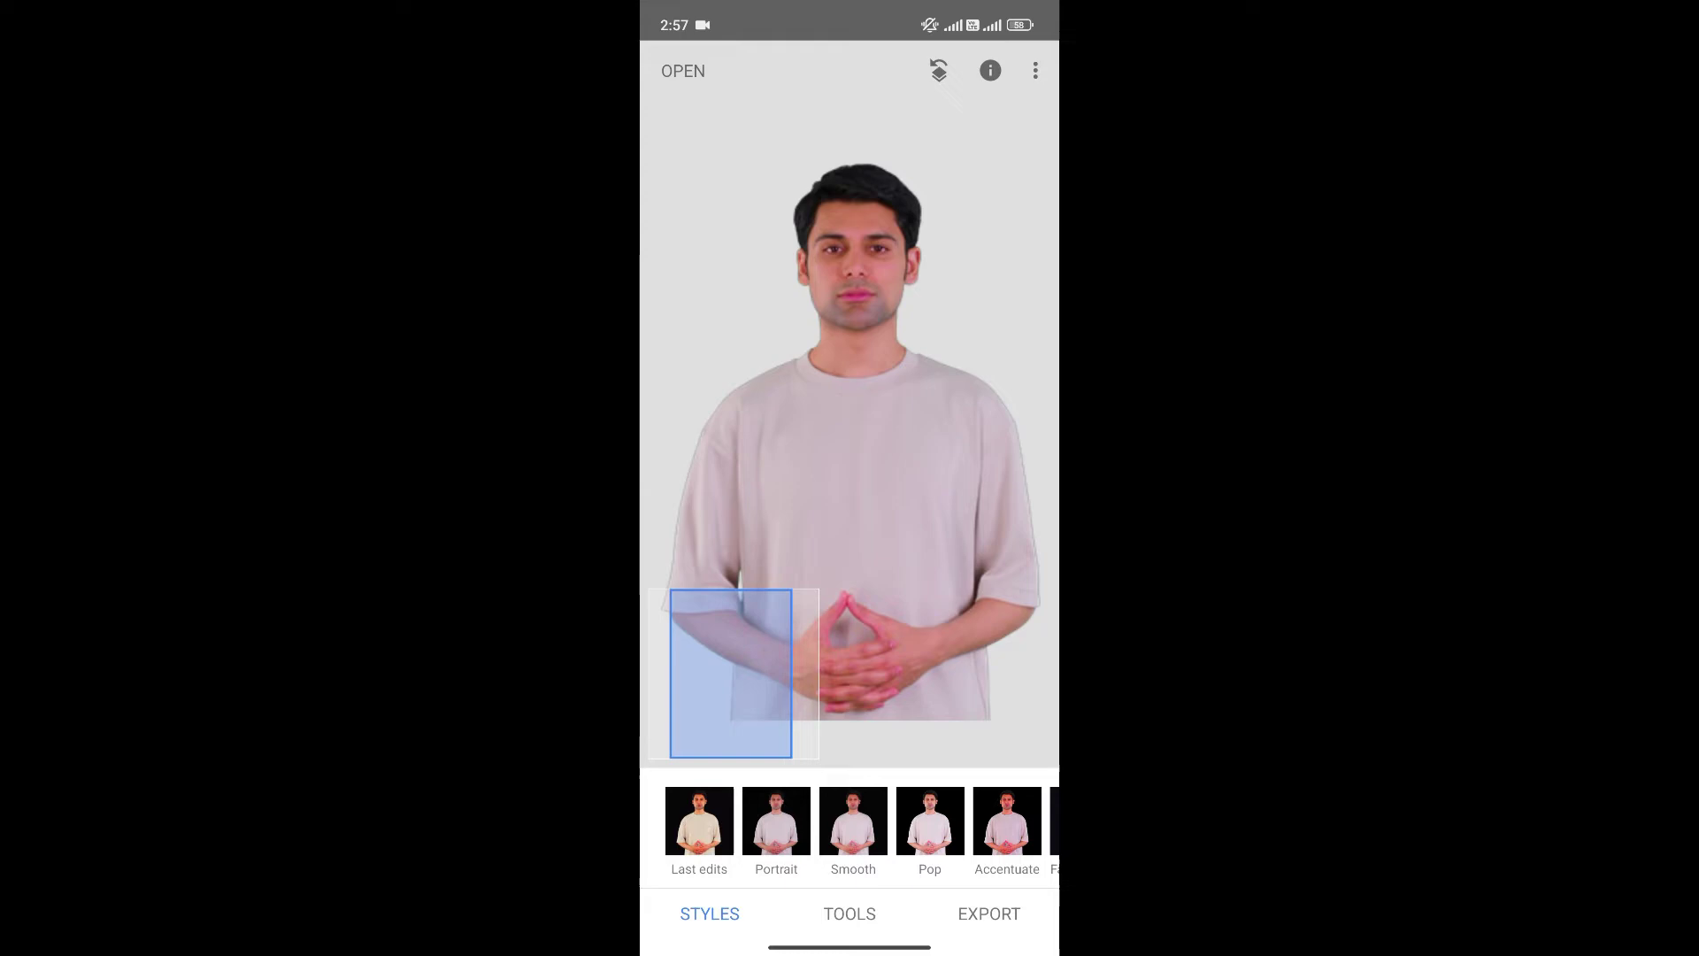
- Turn the man's head pose slightly left with Head pose and confirm
{"action": "left_click", "coordinate": [849, 913]}
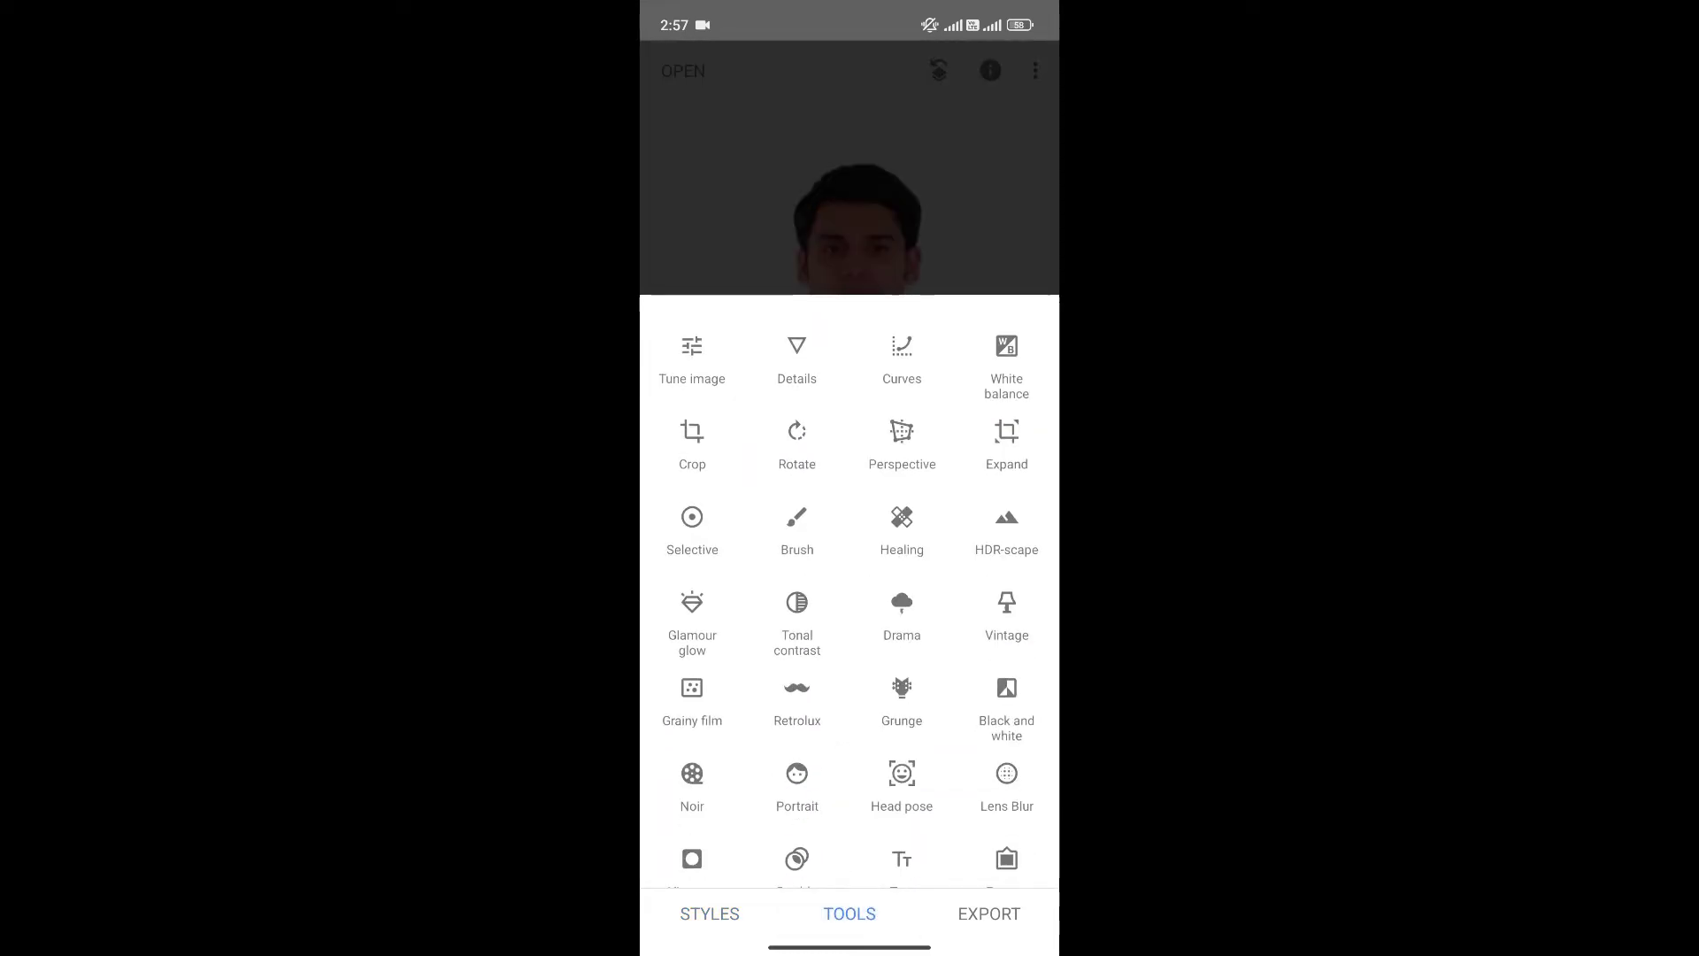
{"action": "left_click", "coordinate": [901, 772]}
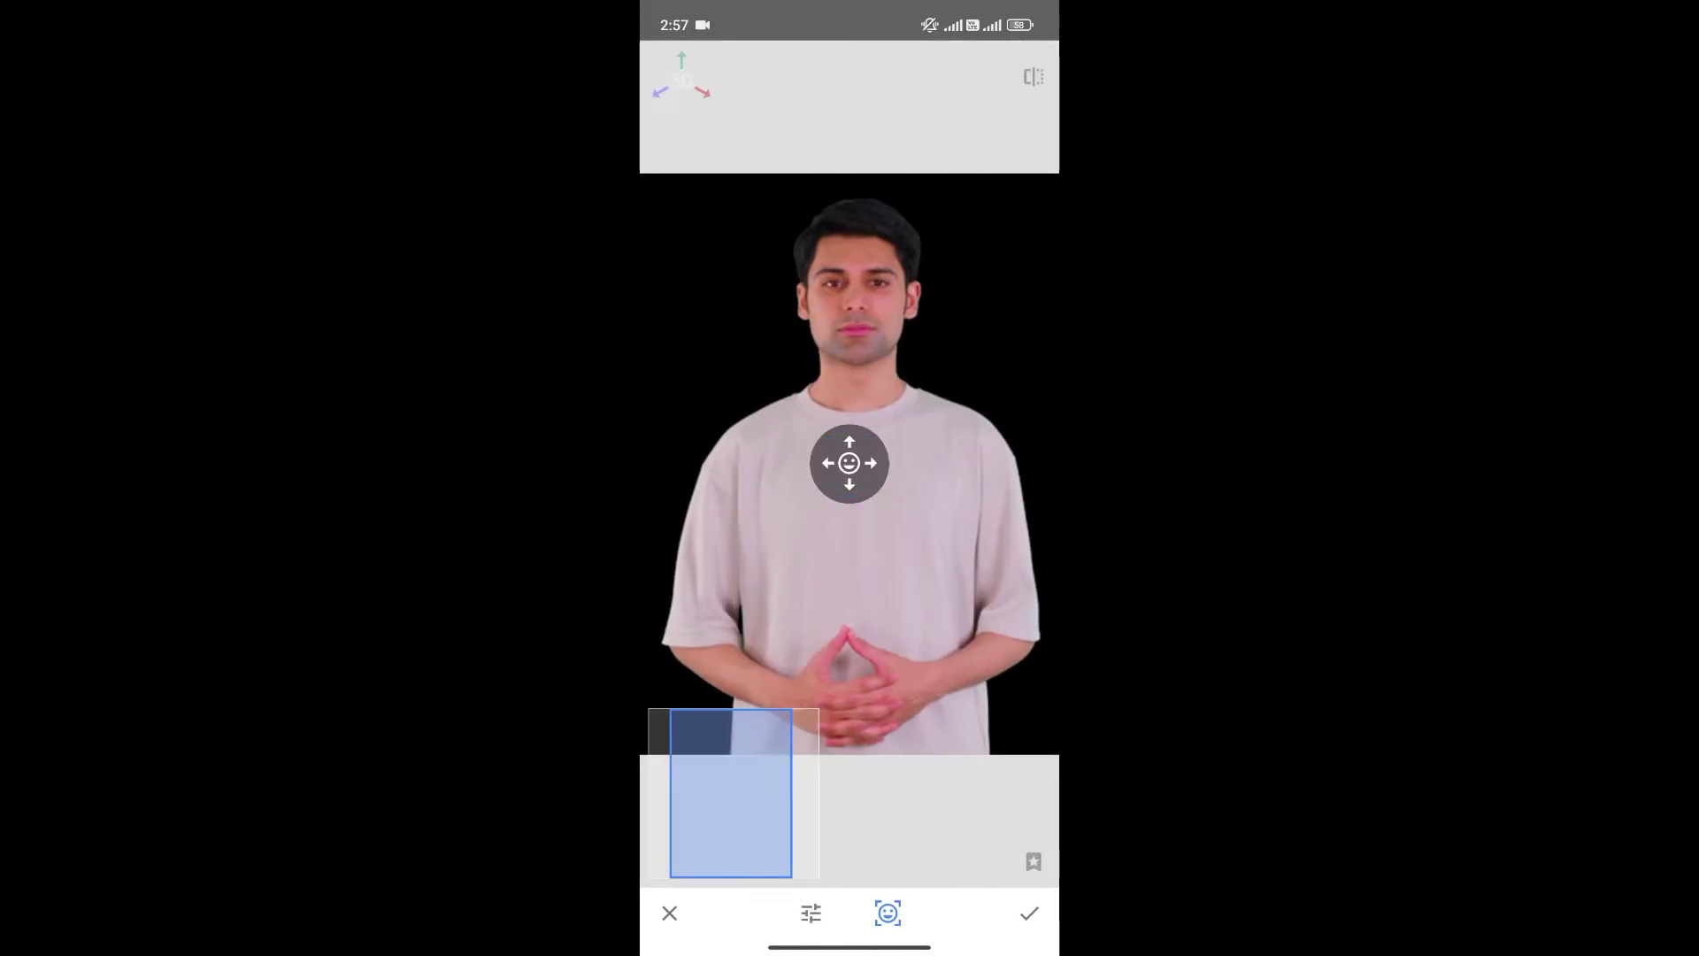
{"action": "left_click_drag", "start_coordinate": [939, 514], "coordinate": [716, 585]}
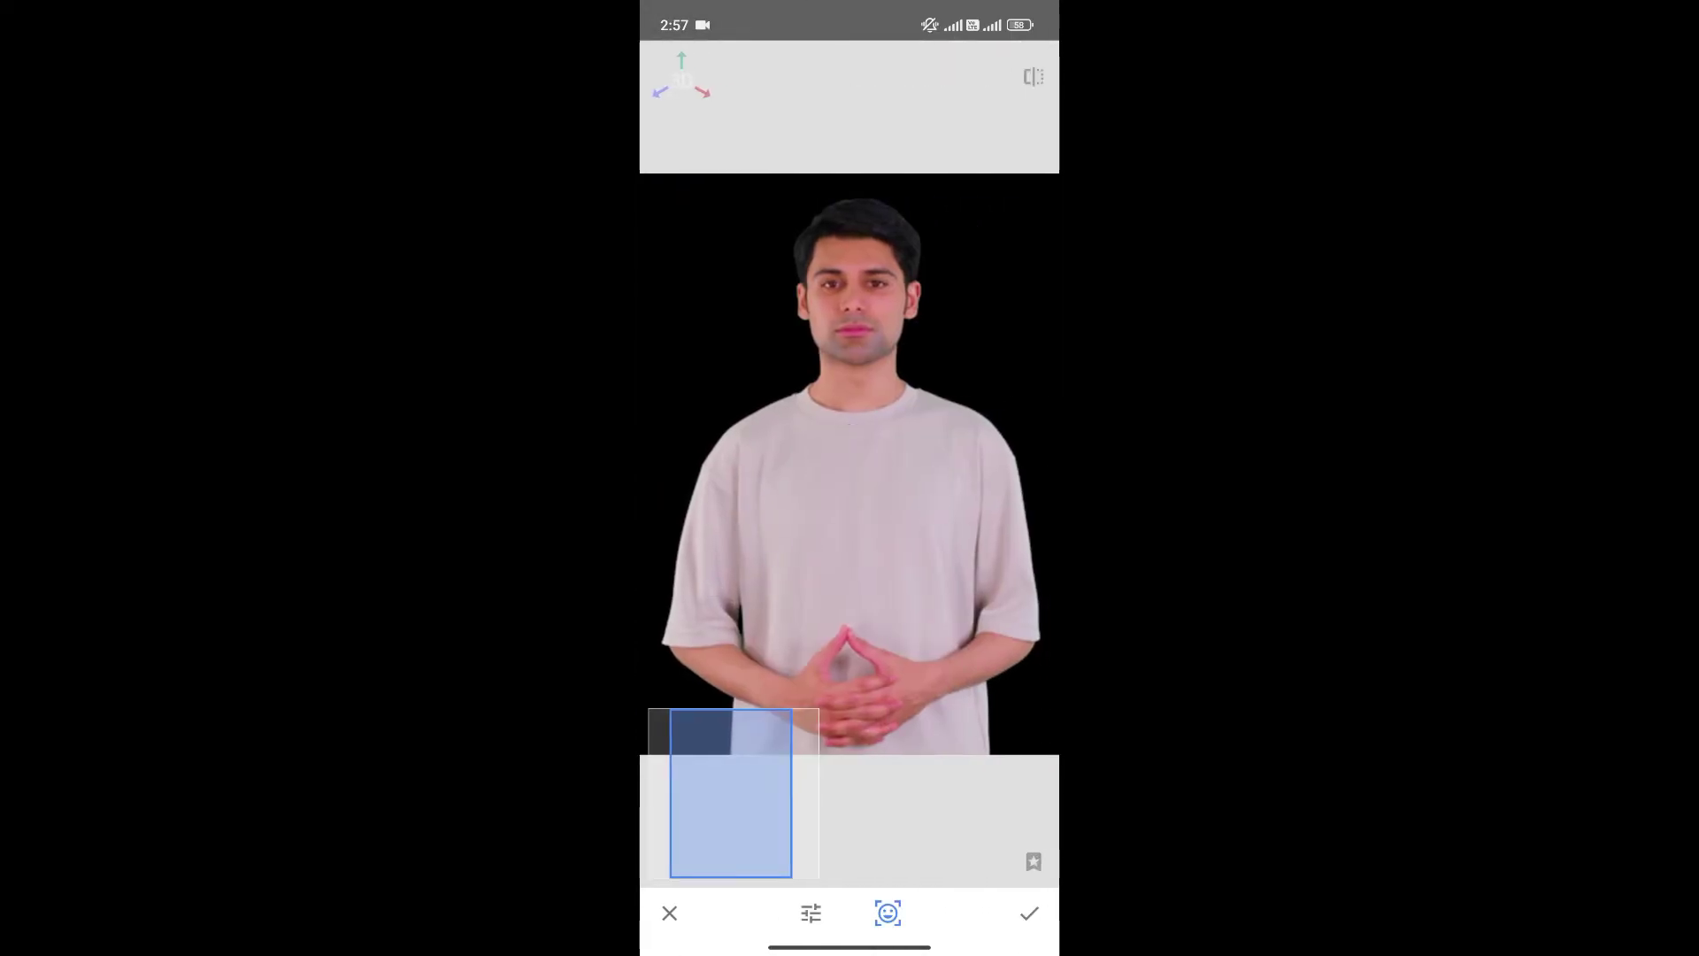
{"action": "left_click_drag", "start_coordinate": [795, 536], "coordinate": [752, 557]}
{"action": "left_click_drag", "start_coordinate": [843, 519], "coordinate": [765, 557]}
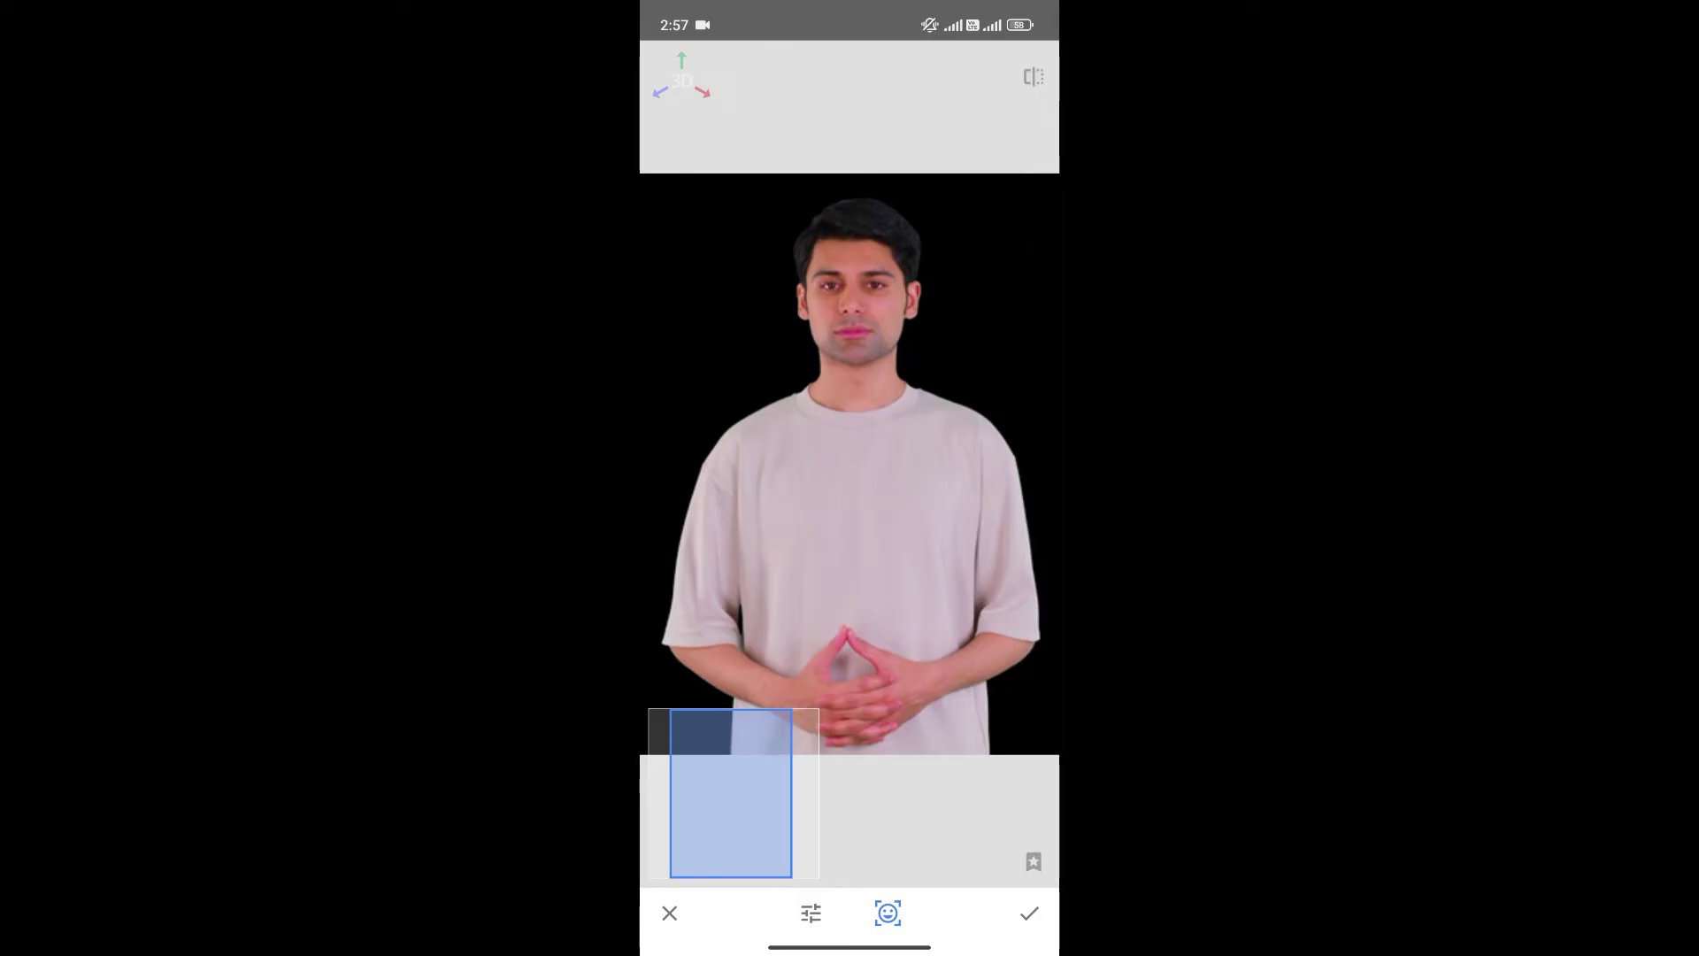
{"action": "left_click_drag", "start_coordinate": [780, 355], "coordinate": [756, 366]}
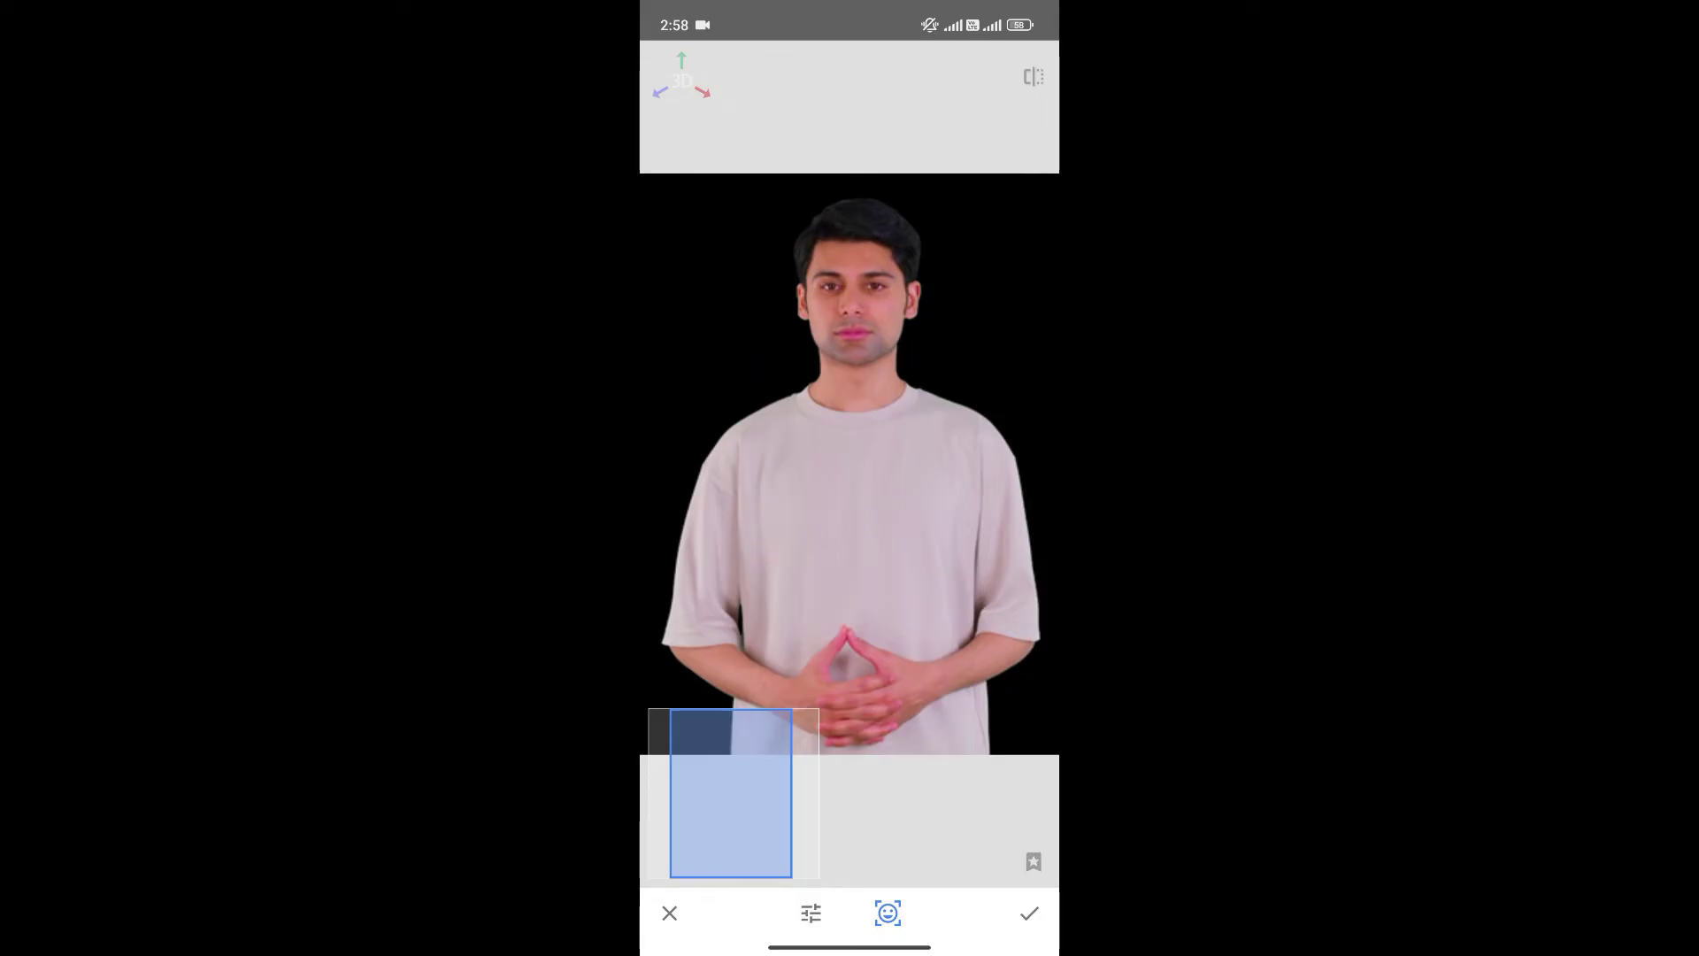
{"action": "left_click", "coordinate": [1029, 913]}
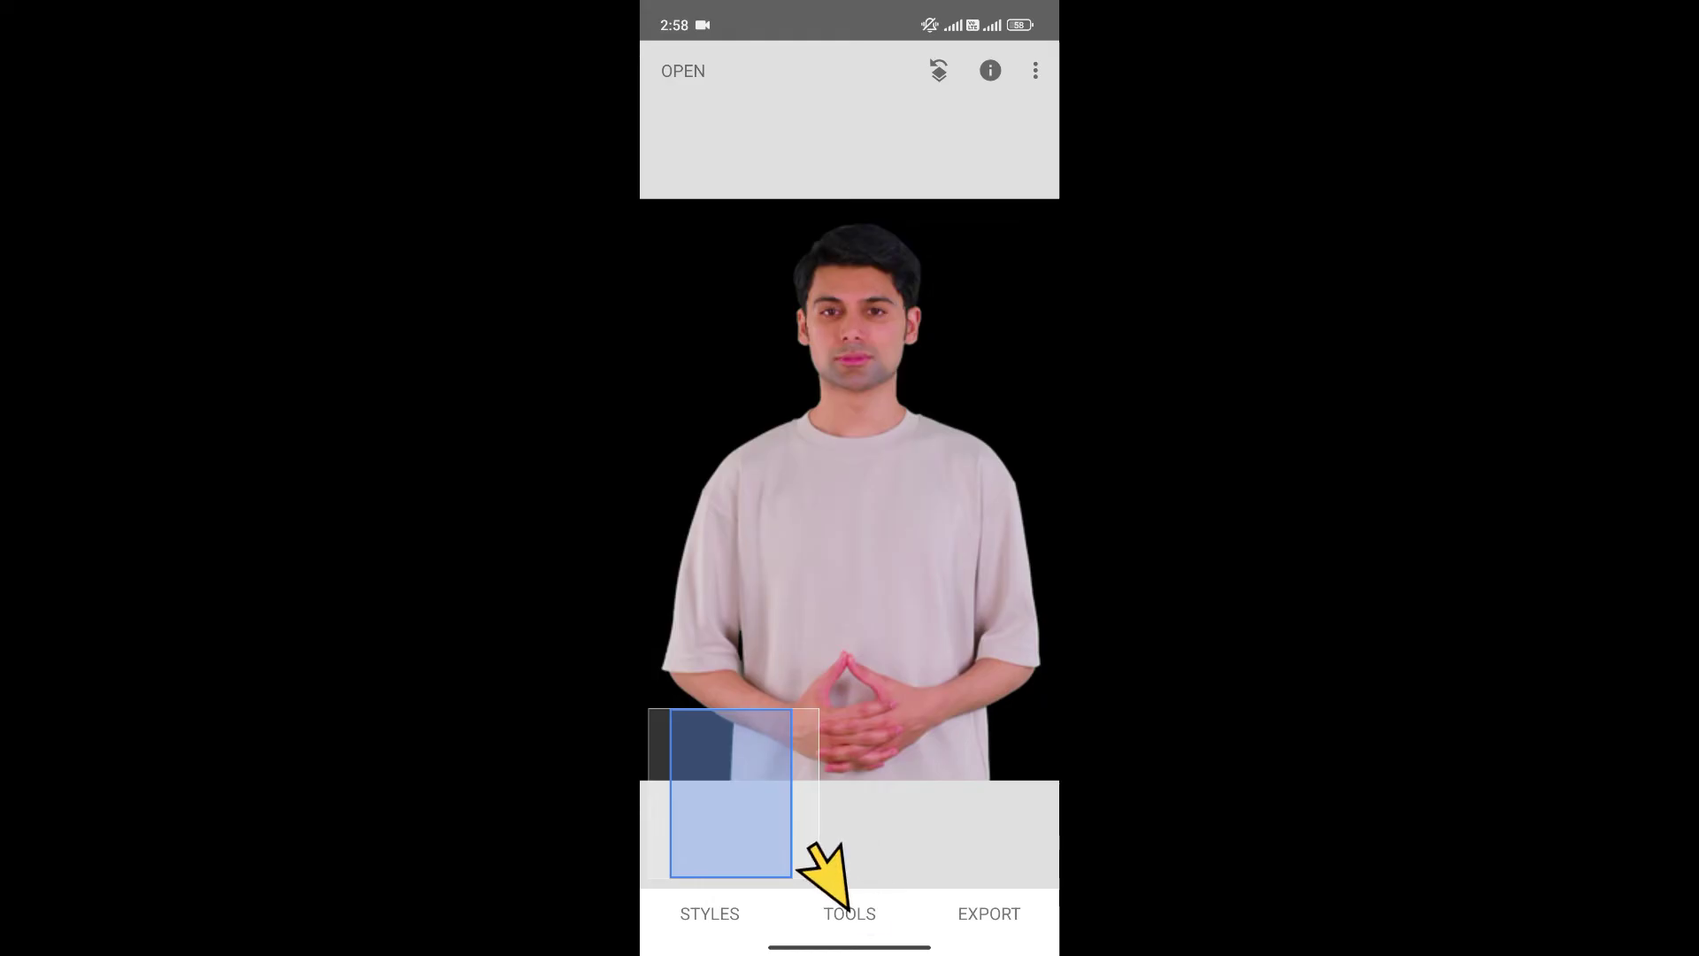
- Reapply Head pose, nudging left then right-and-down, and confirm the change
{"action": "left_click", "coordinate": [851, 913]}
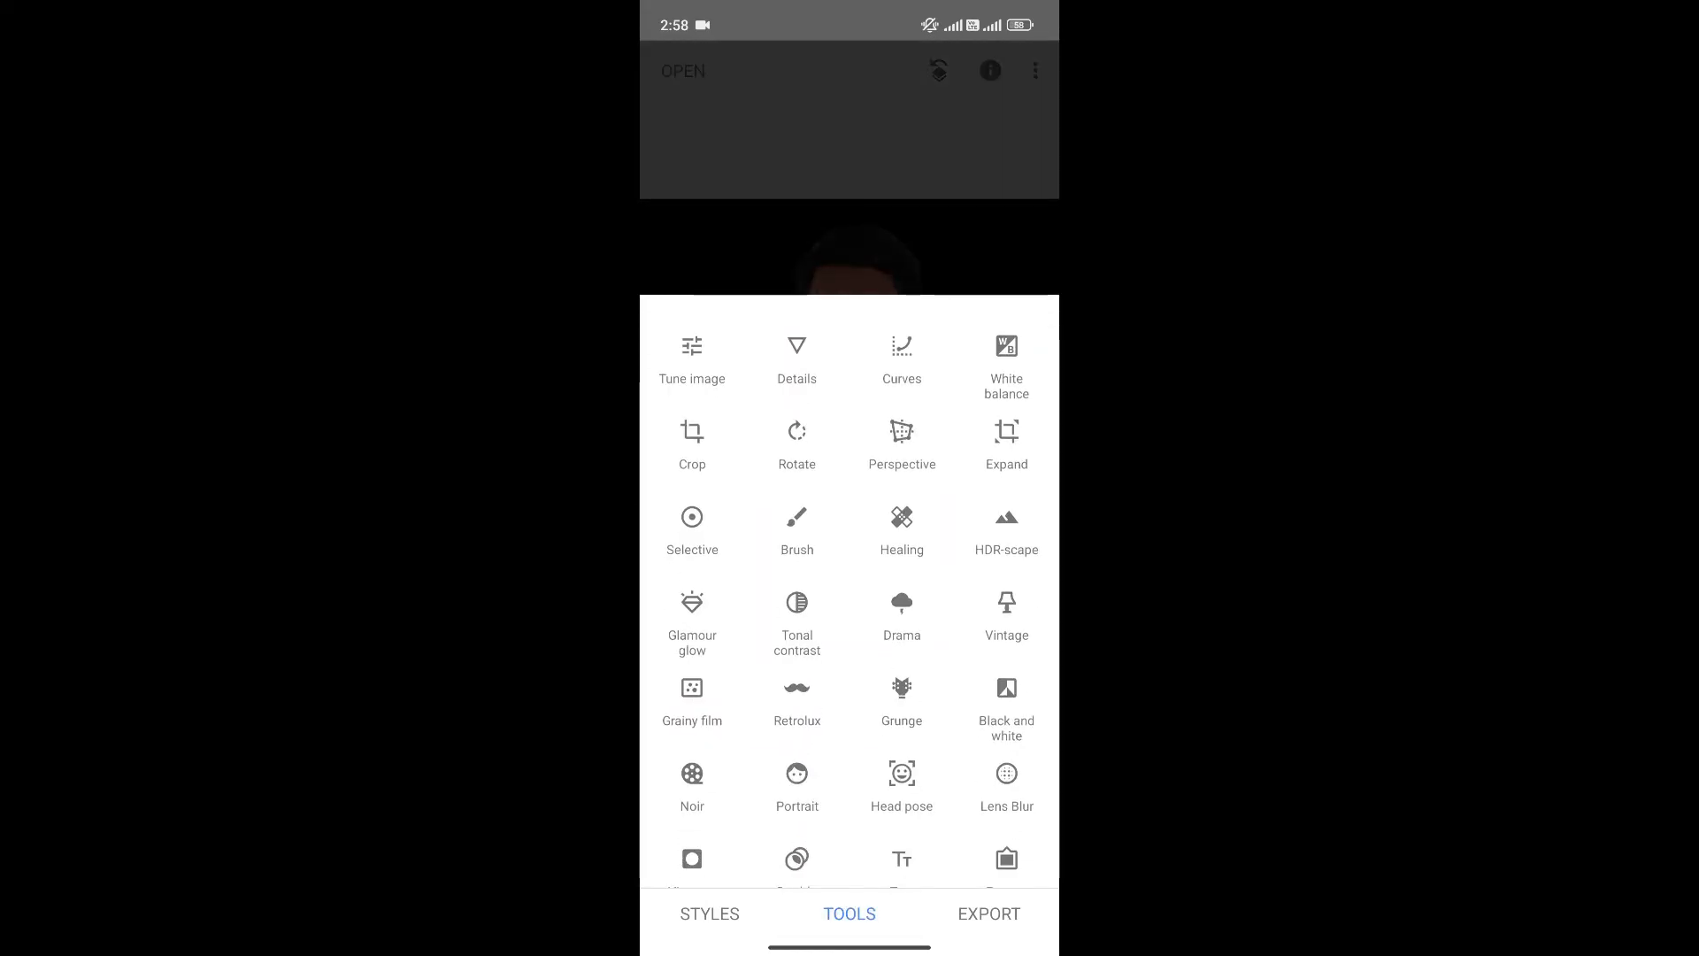
{"action": "left_click", "coordinate": [903, 781]}
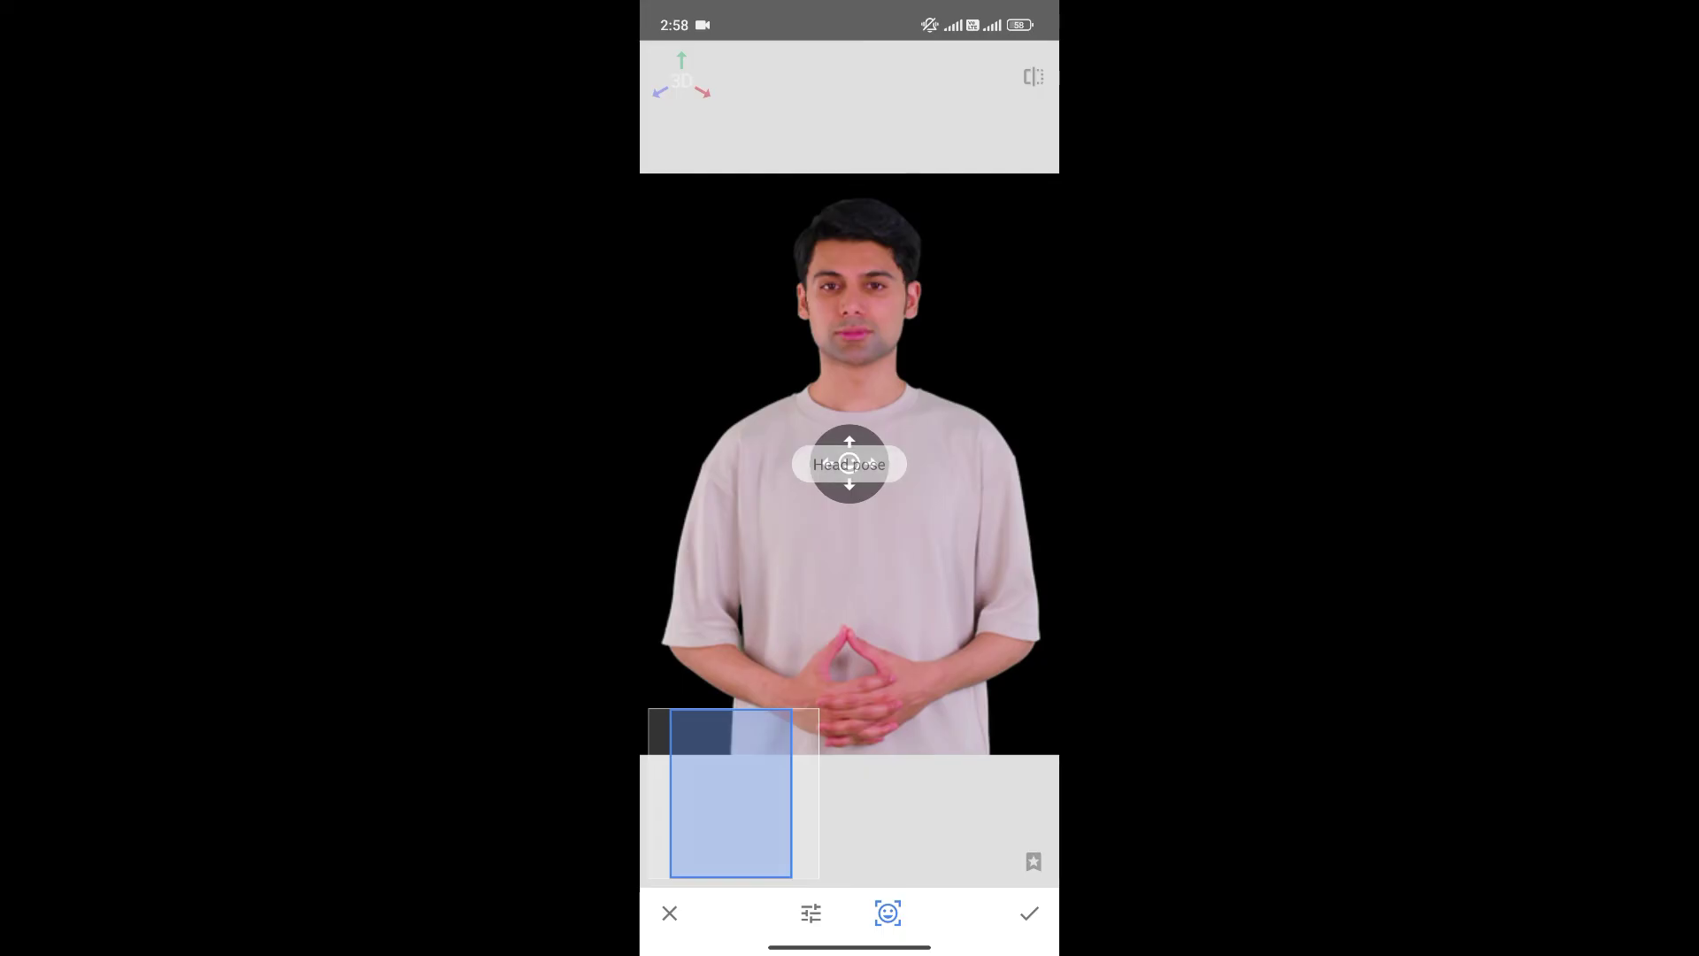
{"action": "left_click_drag", "start_coordinate": [931, 563], "coordinate": [883, 568]}
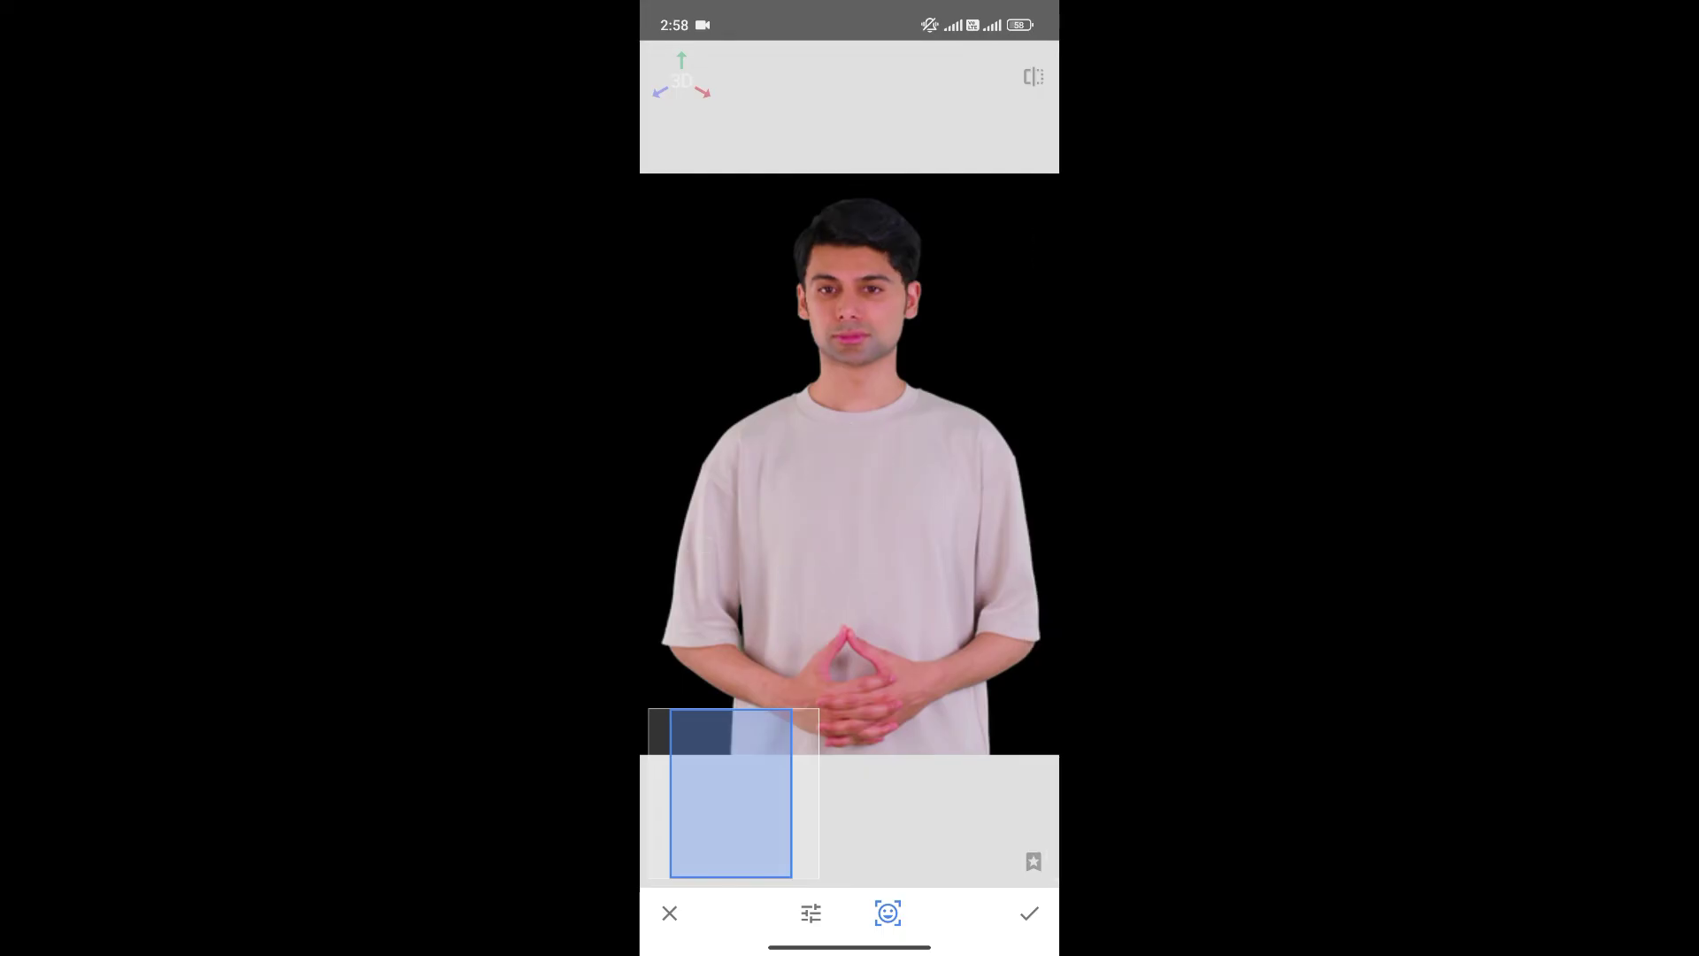
{"action": "left_click_drag", "start_coordinate": [959, 561], "coordinate": [1049, 638]}
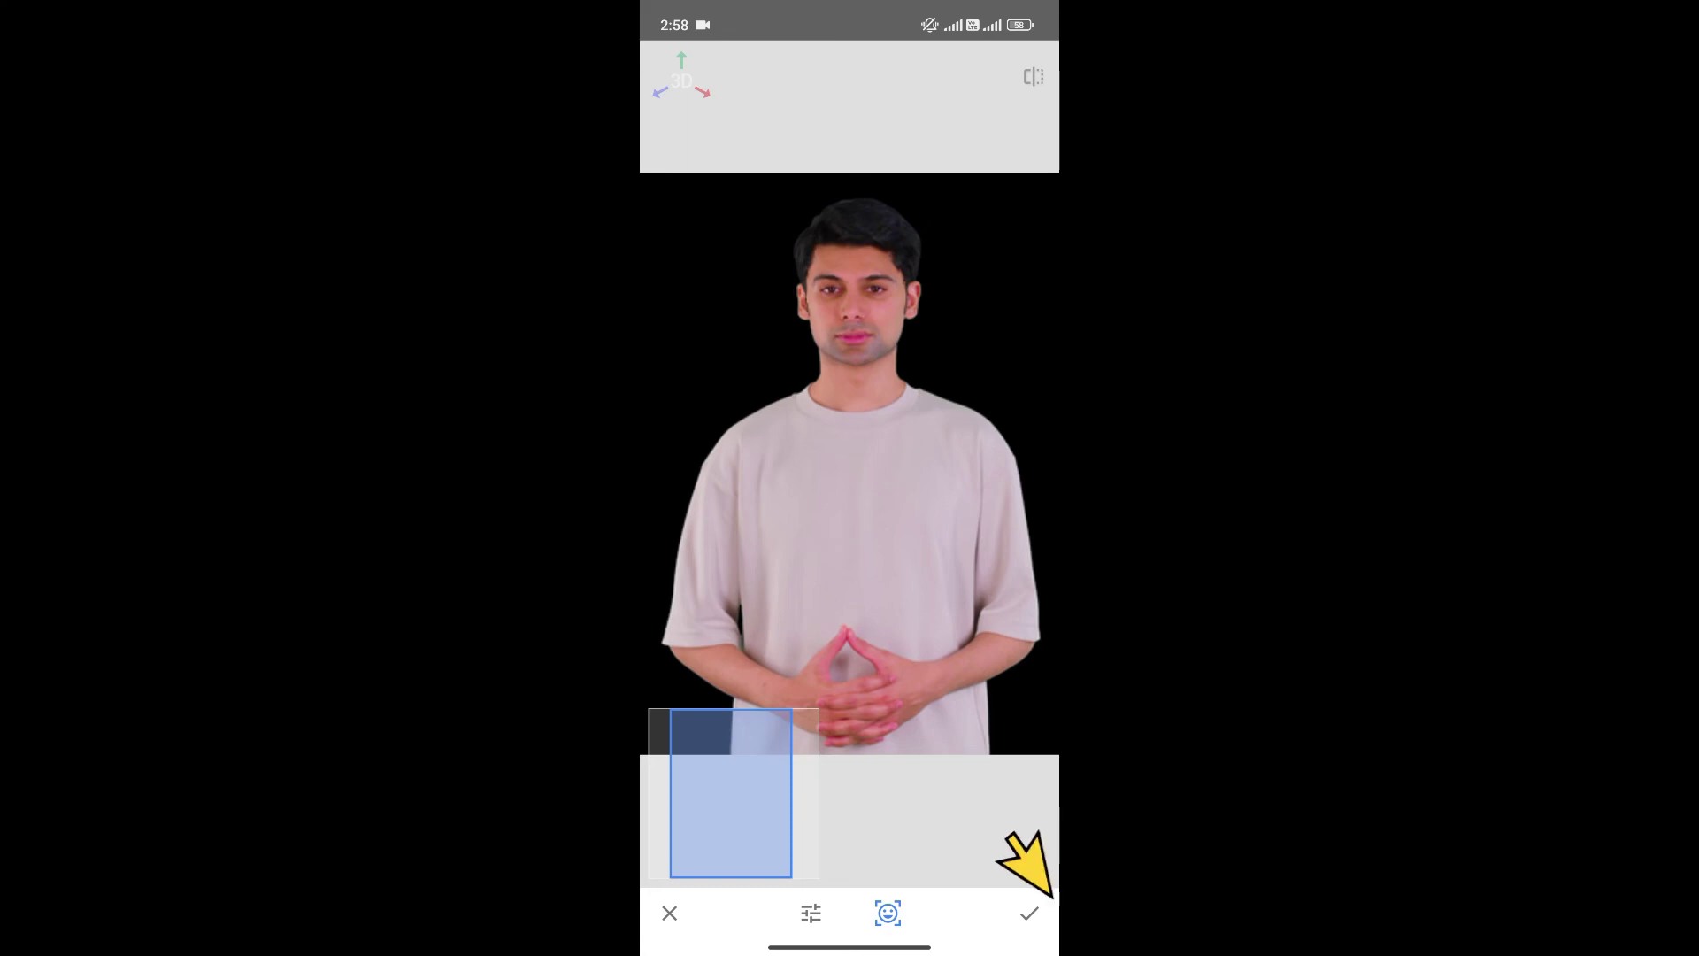
{"action": "left_click", "coordinate": [1028, 914]}
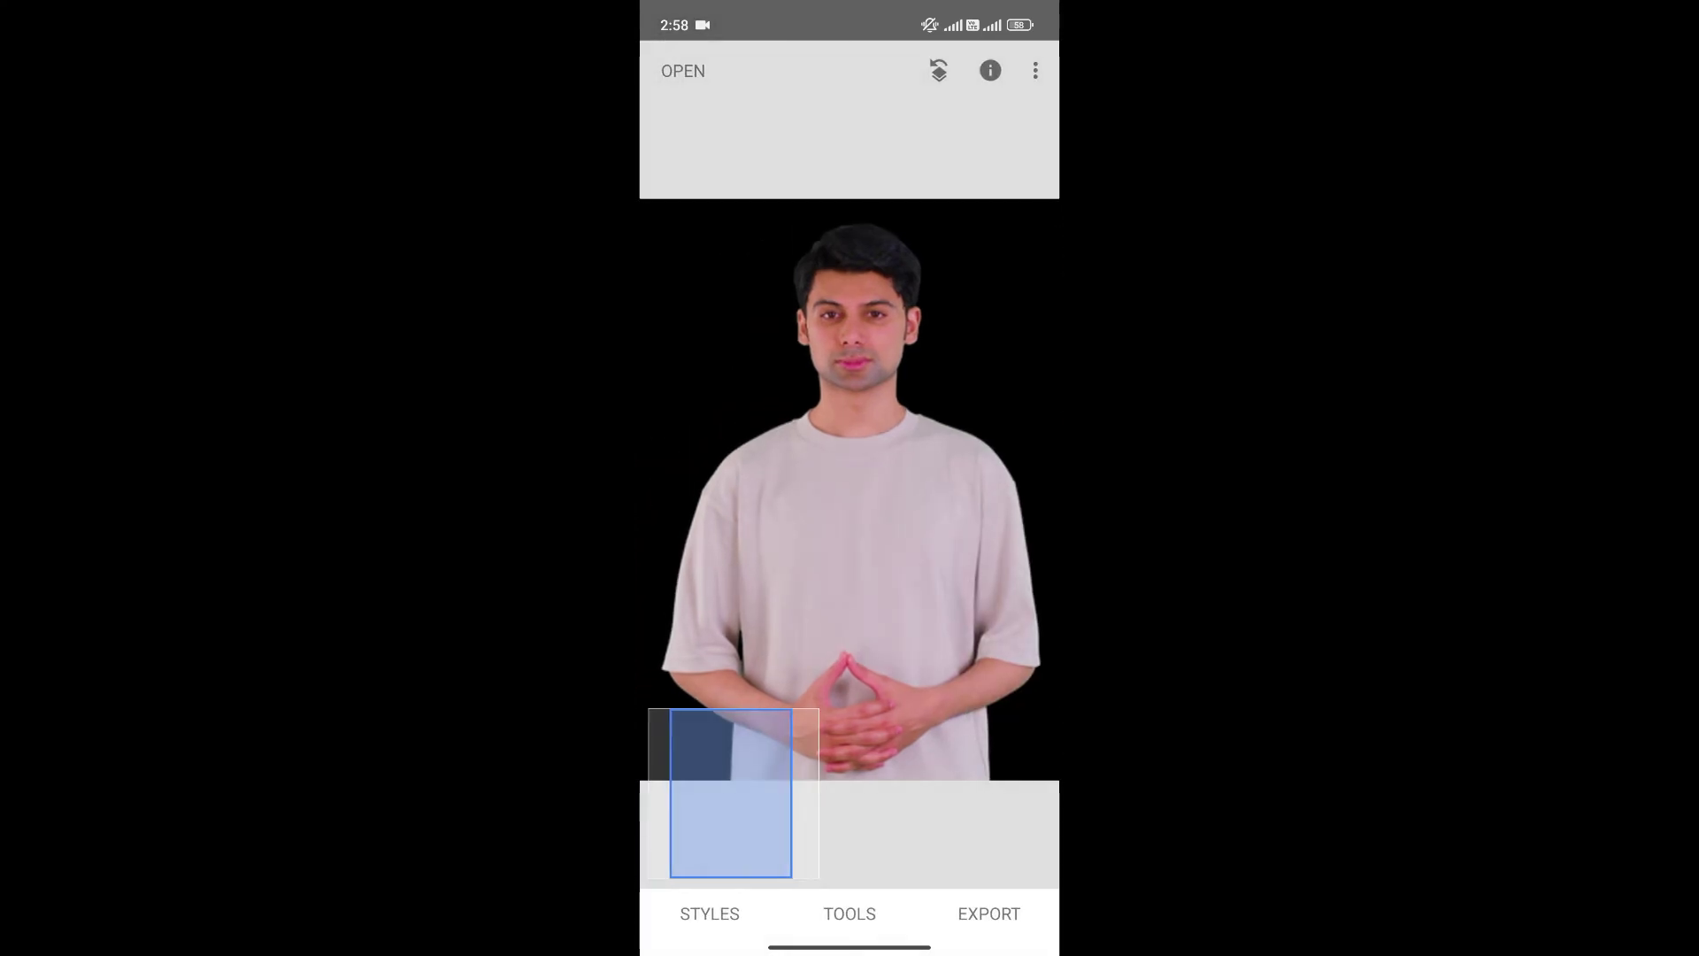
{"action": "left_click", "coordinate": [931, 632]}
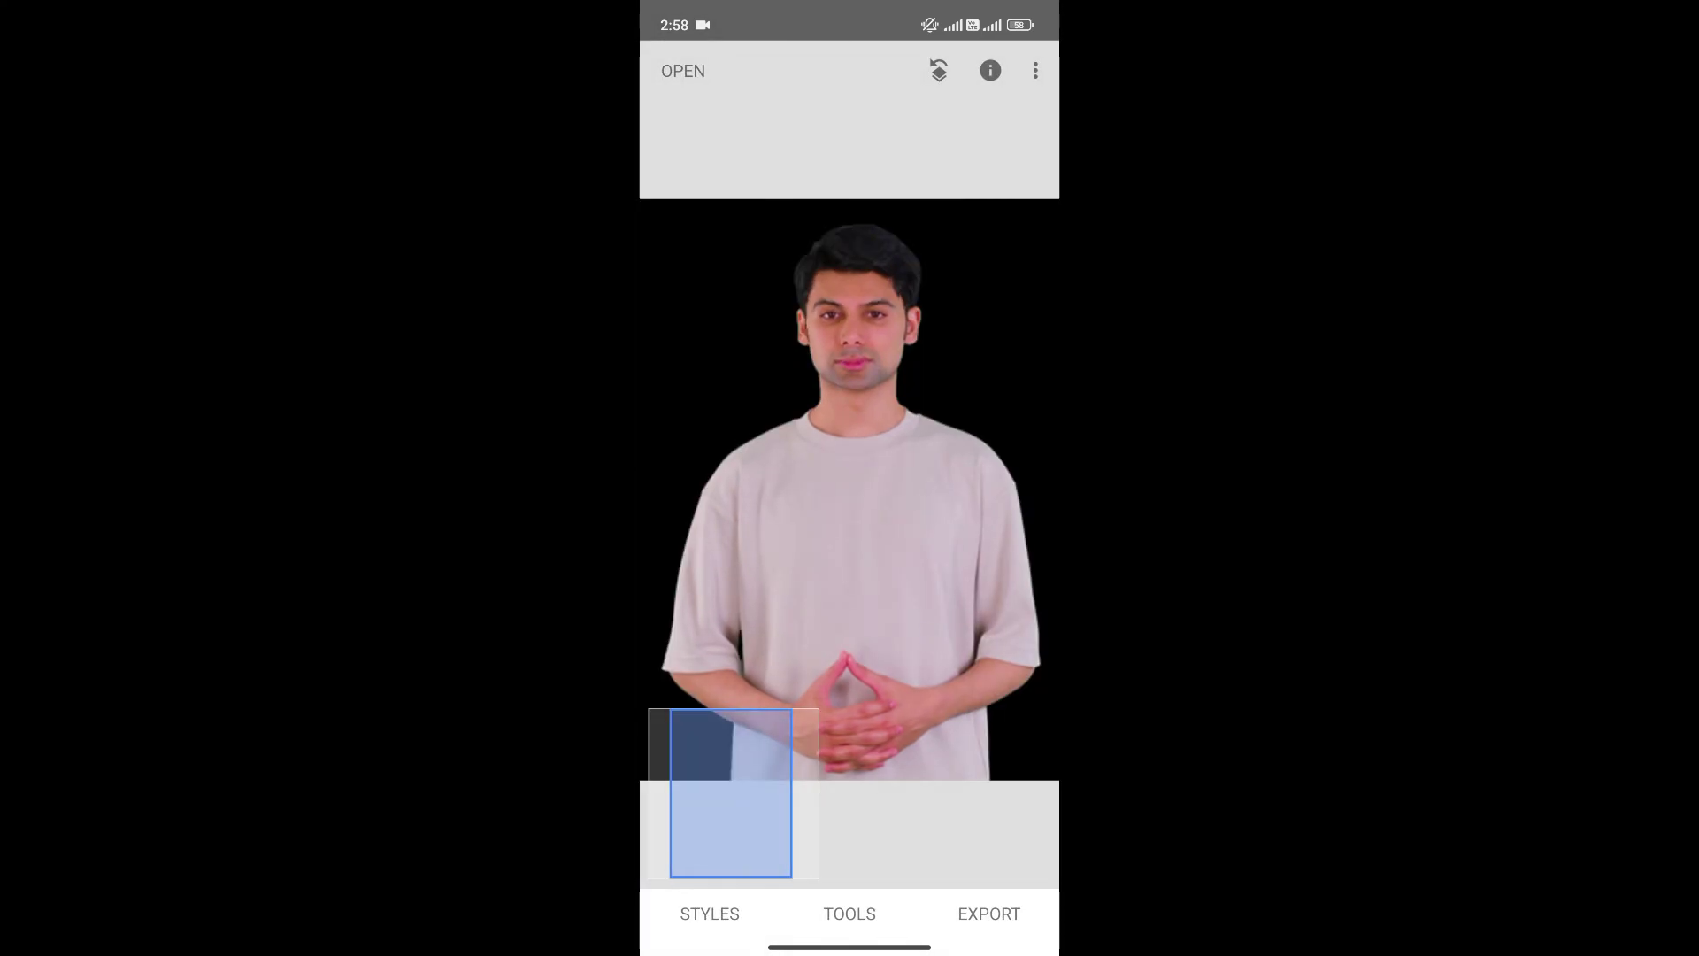